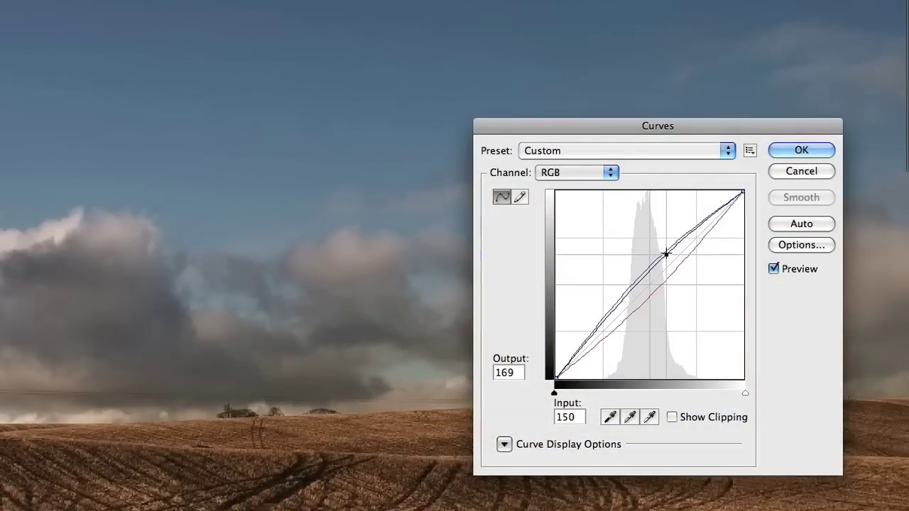
Raise the RGB curve's midtone point (Input 150, Output 170) so the sky turns bluer.
{"action": "left_click_drag", "start_coordinate": [665, 251], "coordinate": [665, 251]}
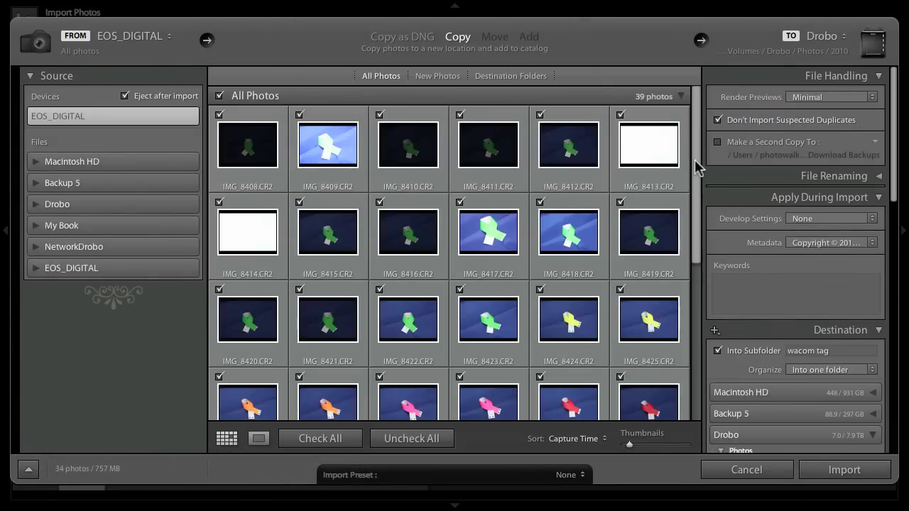
Scroll through the EOS_DIGITAL card's photos in the Import grid down to IMG_8446.
{"action": "left_click_drag", "start_coordinate": [696, 166], "coordinate": [680, 297]}
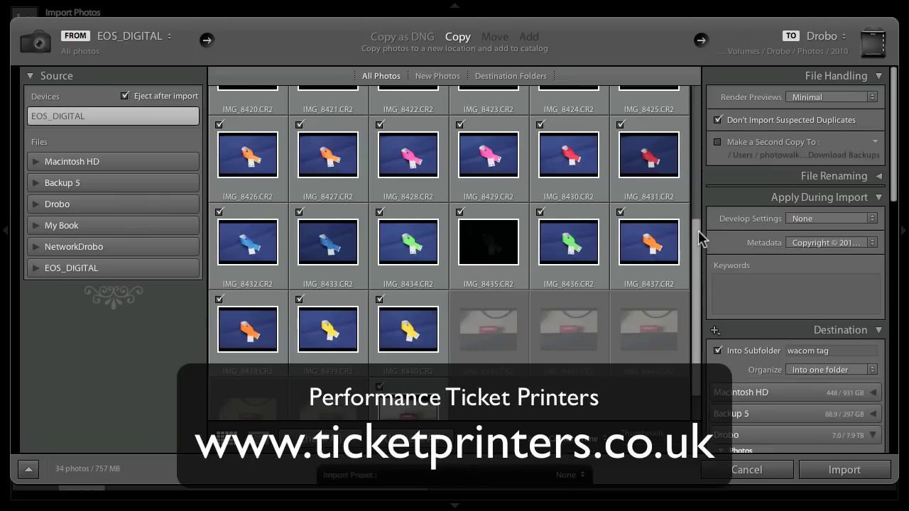
{"action": "scroll", "coordinate": [622, 215], "scroll_direction": "down", "scroll_amount": 1}
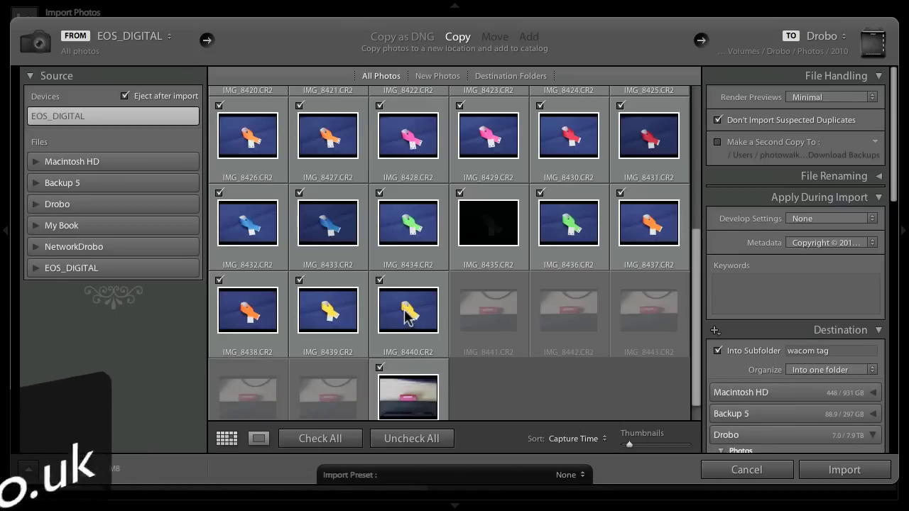
{"action": "scroll", "coordinate": [406, 312], "scroll_direction": "up", "scroll_amount": 5}
{"action": "scroll", "coordinate": [406, 314], "scroll_direction": "down", "scroll_amount": 4}
{"action": "scroll", "coordinate": [405, 312], "scroll_direction": "down", "scroll_amount": 3}
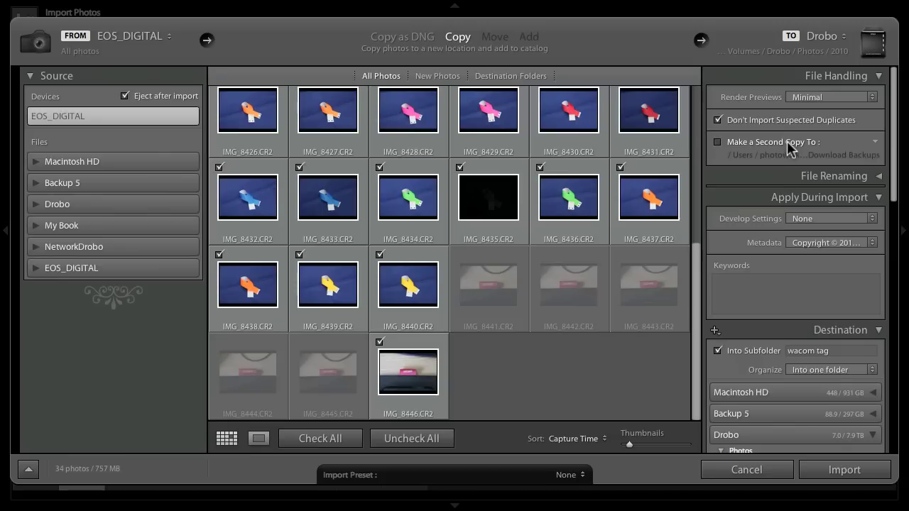
Check the File Renaming and Apply During Import panels, then scroll down to the Destination tree.
{"action": "left_click", "coordinate": [818, 179]}
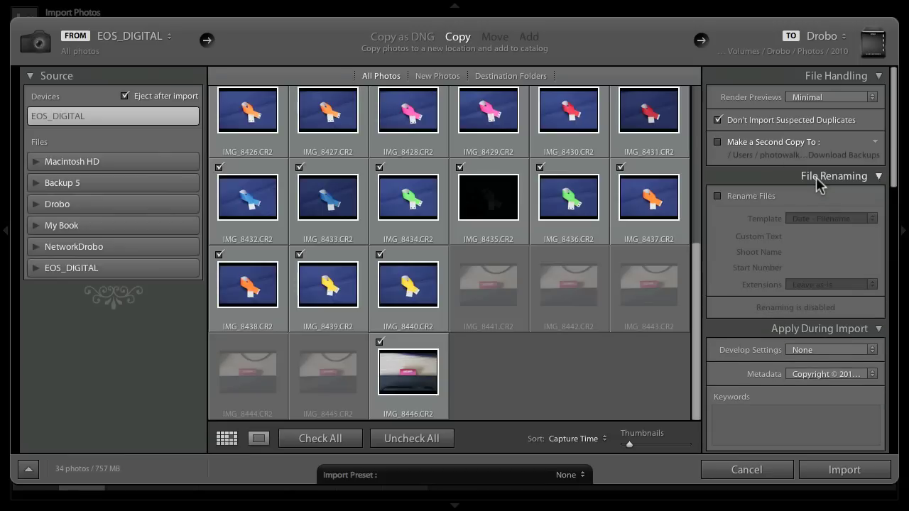
{"action": "left_click", "coordinate": [821, 181]}
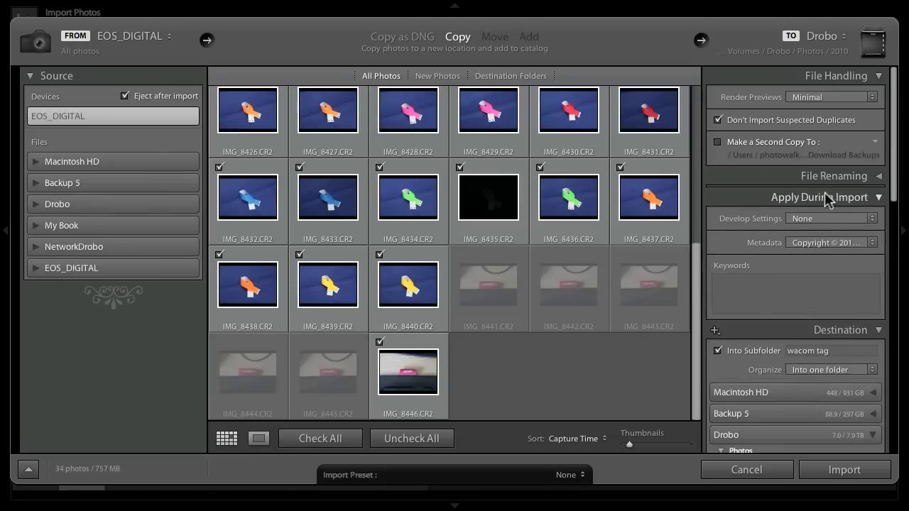
{"action": "left_click", "coordinate": [826, 196]}
{"action": "left_click", "coordinate": [825, 197]}
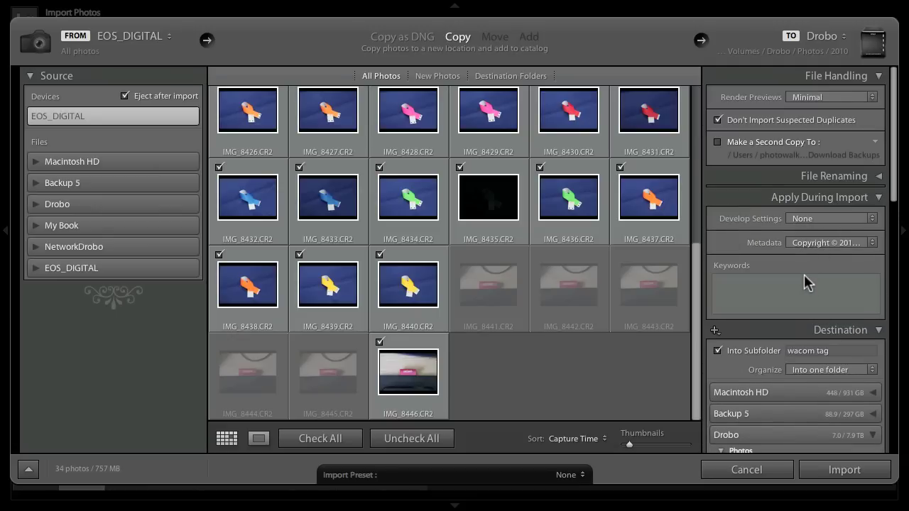
{"action": "scroll", "coordinate": [806, 267], "scroll_direction": "down", "scroll_amount": 5}
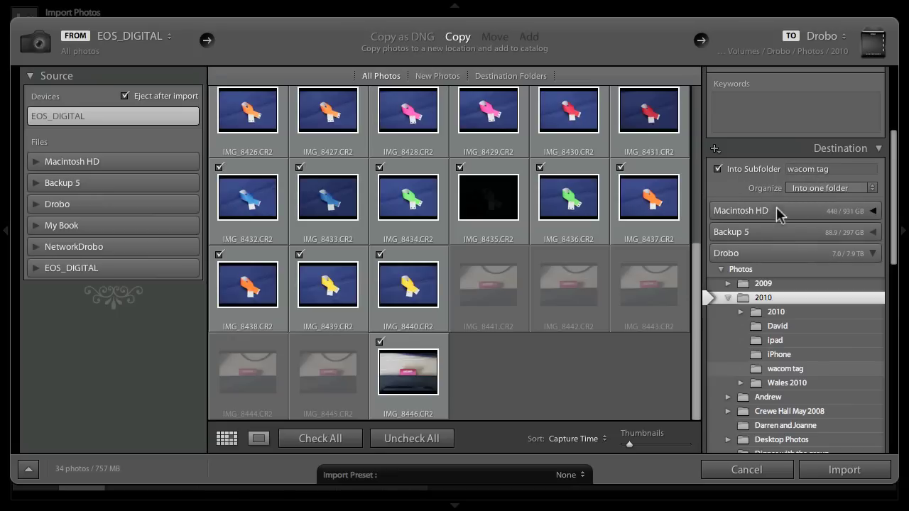
{"action": "left_click_drag", "start_coordinate": [896, 225], "coordinate": [885, 268]}
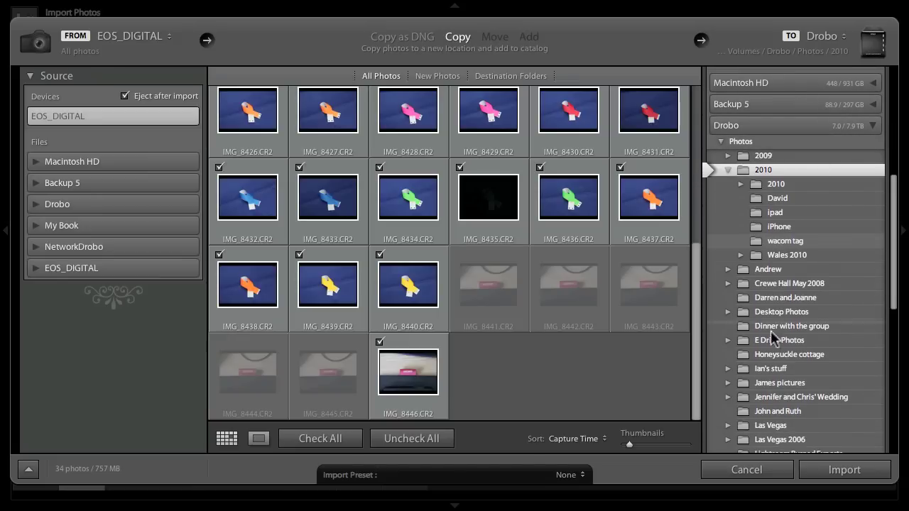
{"action": "scroll", "coordinate": [834, 317], "scroll_direction": "down", "scroll_amount": 5}
{"action": "scroll", "coordinate": [832, 316], "scroll_direction": "down", "scroll_amount": 7}
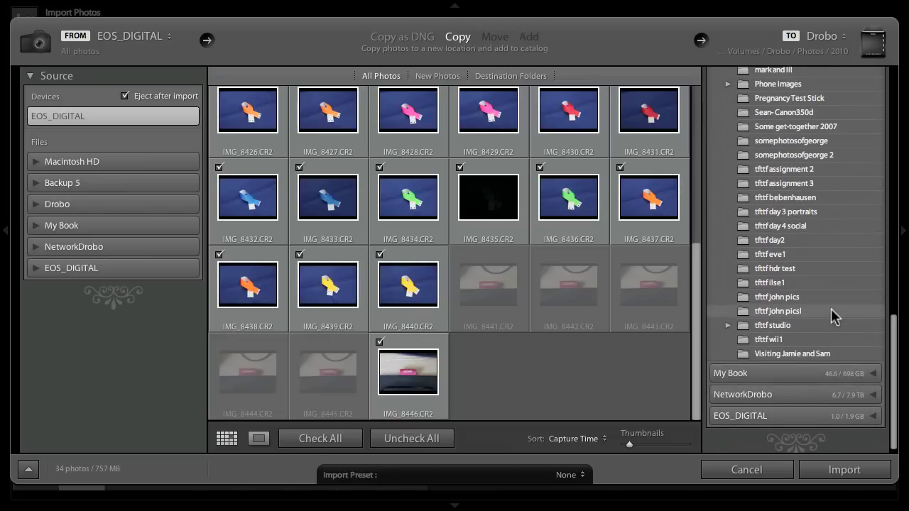
{"action": "scroll", "coordinate": [803, 354], "scroll_direction": "up", "scroll_amount": 8}
{"action": "scroll", "coordinate": [802, 354], "scroll_direction": "up", "scroll_amount": 7}
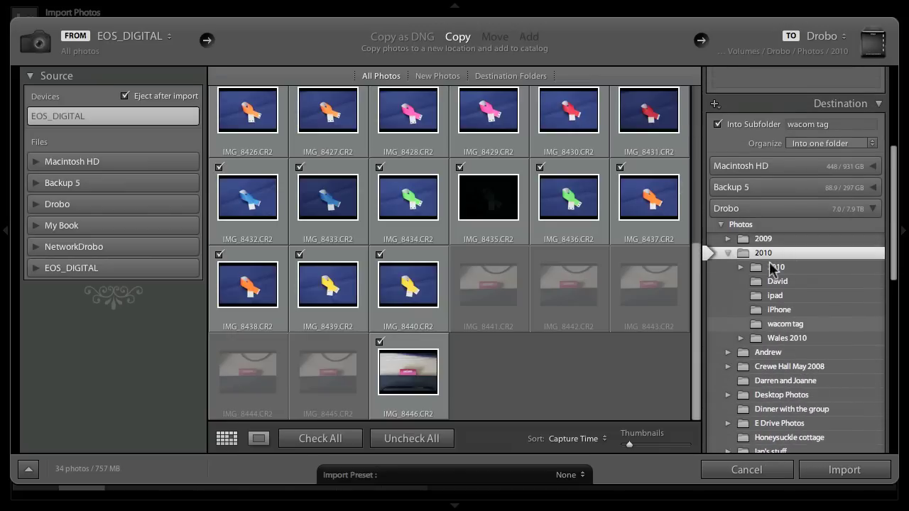
Dock the Destination panel to the 2010 folder.
{"action": "right_click", "coordinate": [744, 257]}
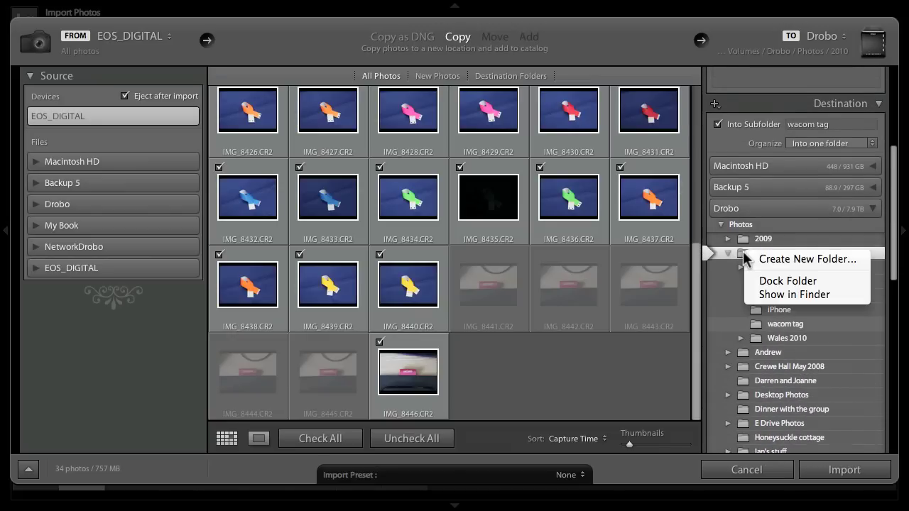
{"action": "left_click", "coordinate": [781, 281]}
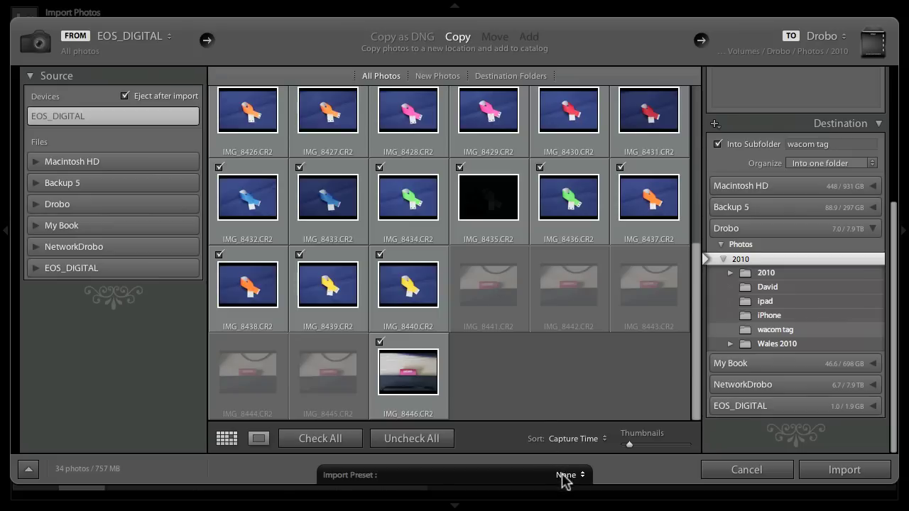
{"action": "left_click", "coordinate": [564, 479]}
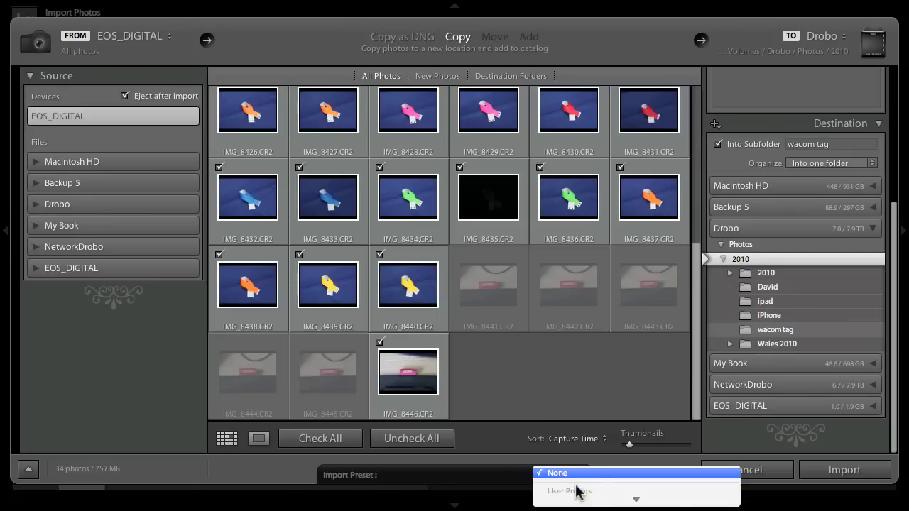
{"action": "mouse_move", "coordinate": [575, 489]}
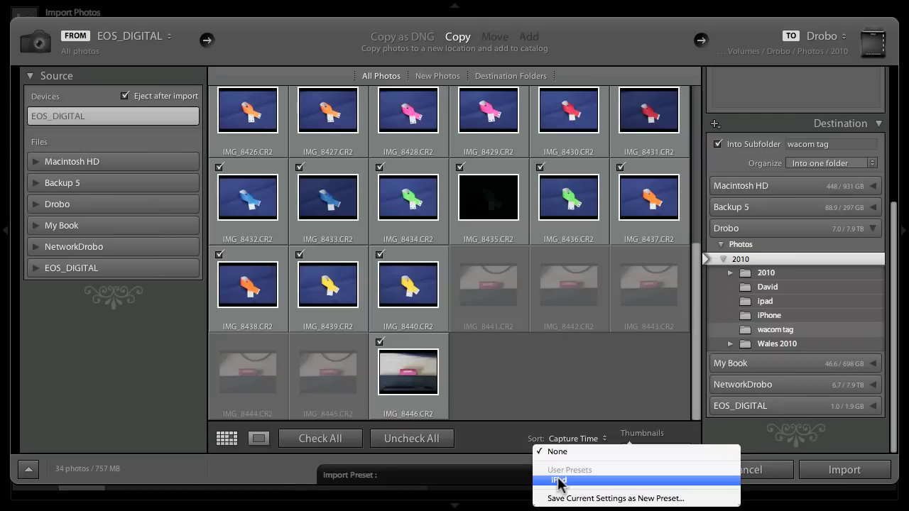
{"action": "left_click", "coordinate": [504, 424]}
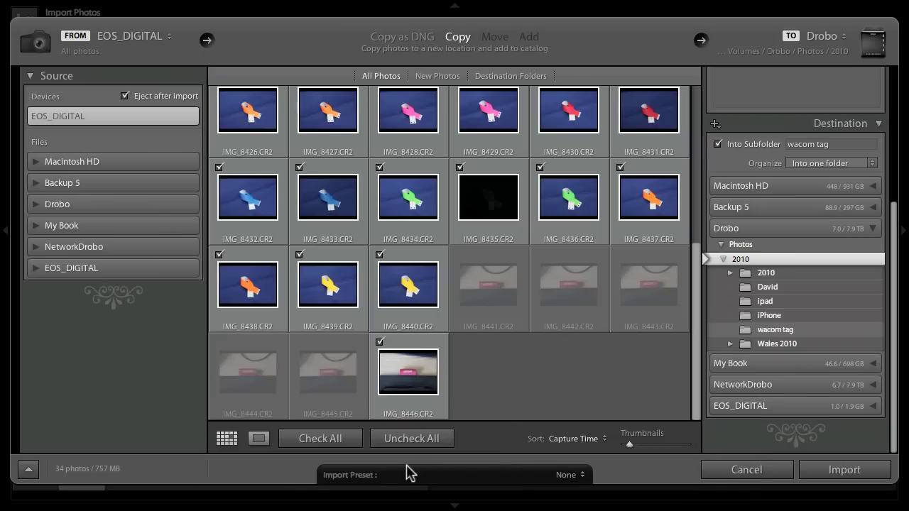
{"action": "left_click", "coordinate": [30, 469]}
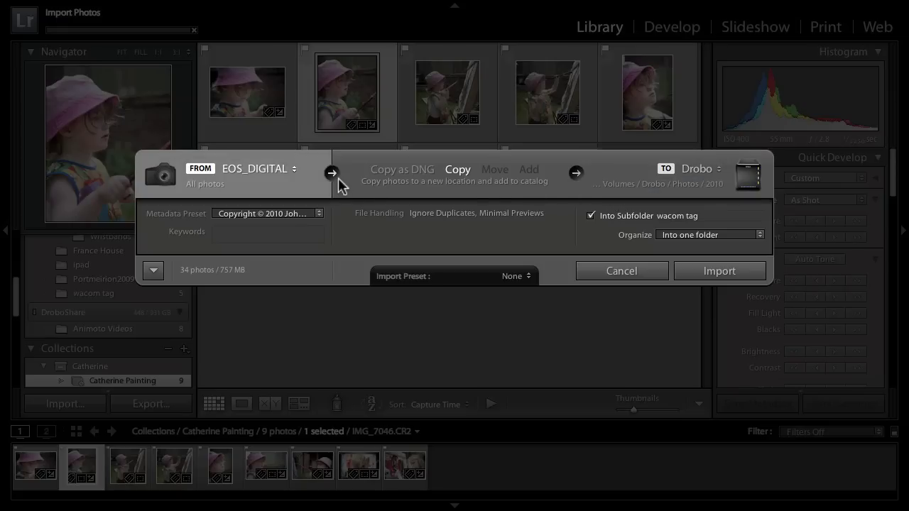
{"action": "left_click", "coordinate": [153, 271]}
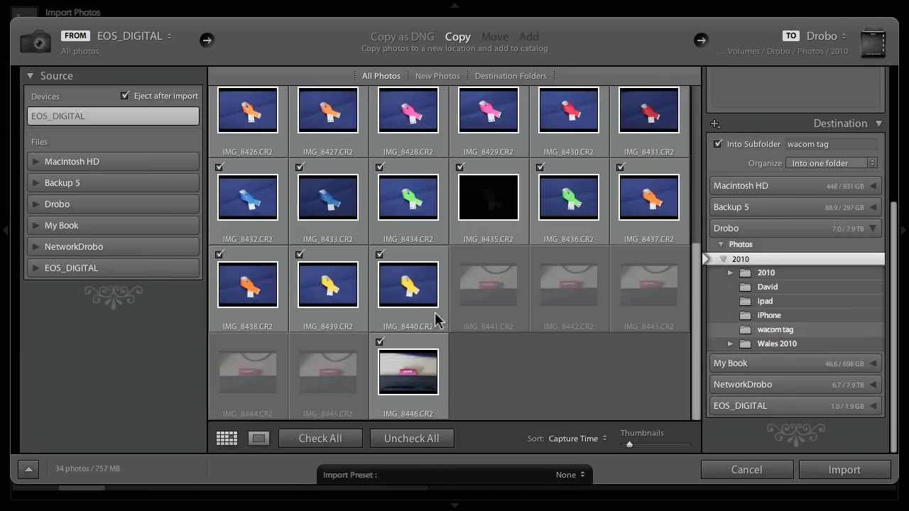
Uncheck all photos, check only IMG_8446, and import it into the wacom tag folder.
{"action": "left_click", "coordinate": [400, 442]}
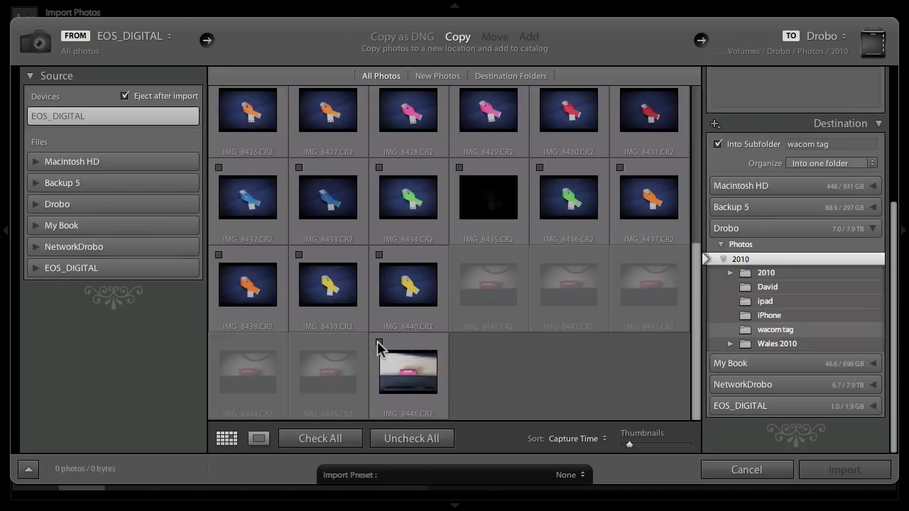
{"action": "left_click", "coordinate": [379, 342]}
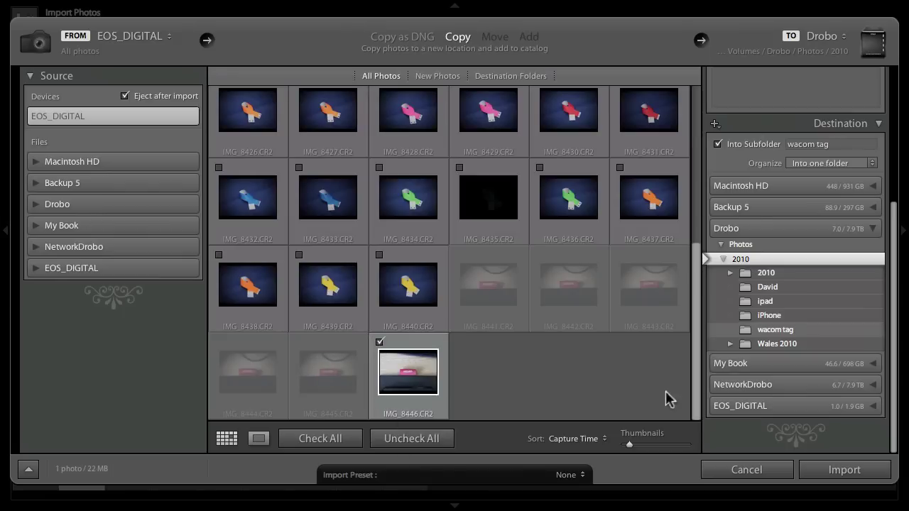
{"action": "left_click", "coordinate": [838, 477]}
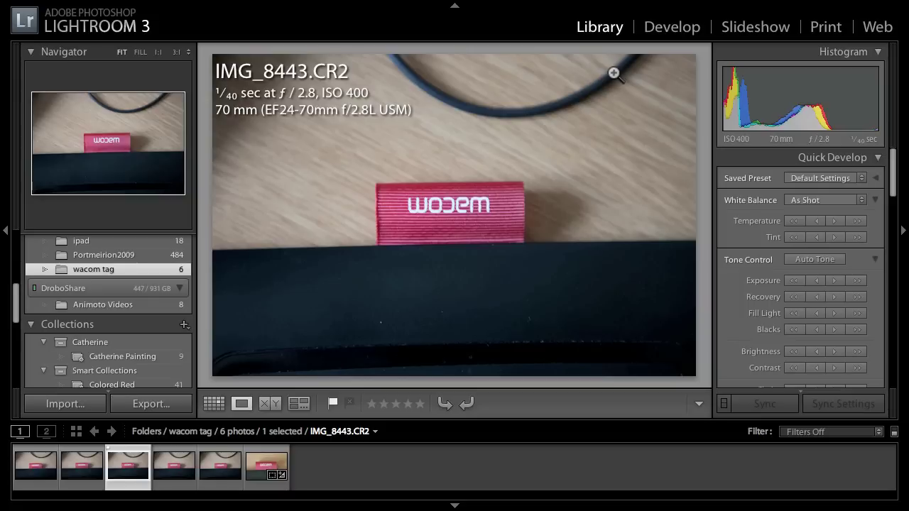
In Develop, straighten the tag photo by levelling along its black edge.
{"action": "left_click", "coordinate": [667, 26]}
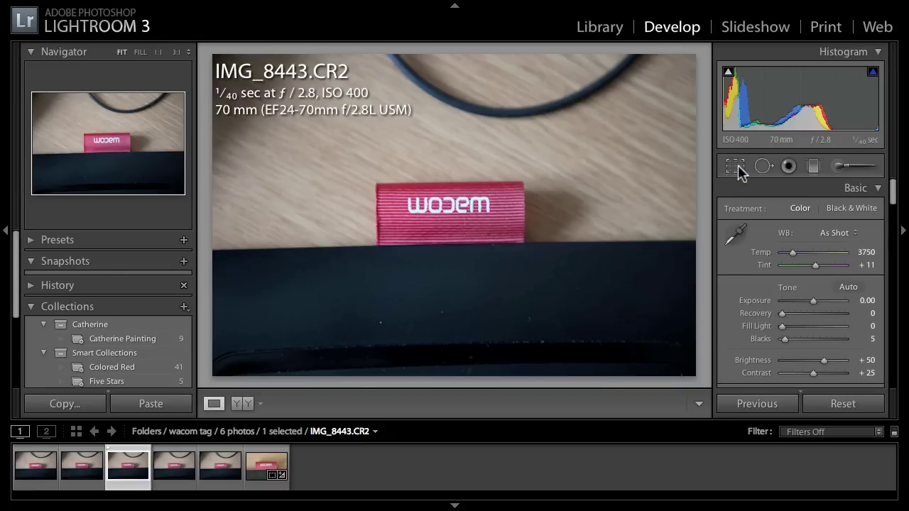
{"action": "left_click", "coordinate": [736, 166]}
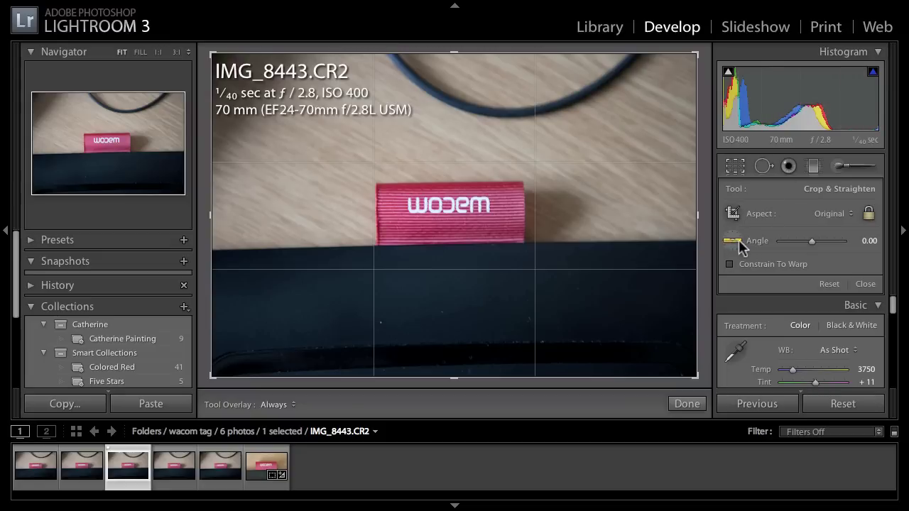
{"action": "left_click_drag", "start_coordinate": [809, 242], "coordinate": [811, 242]}
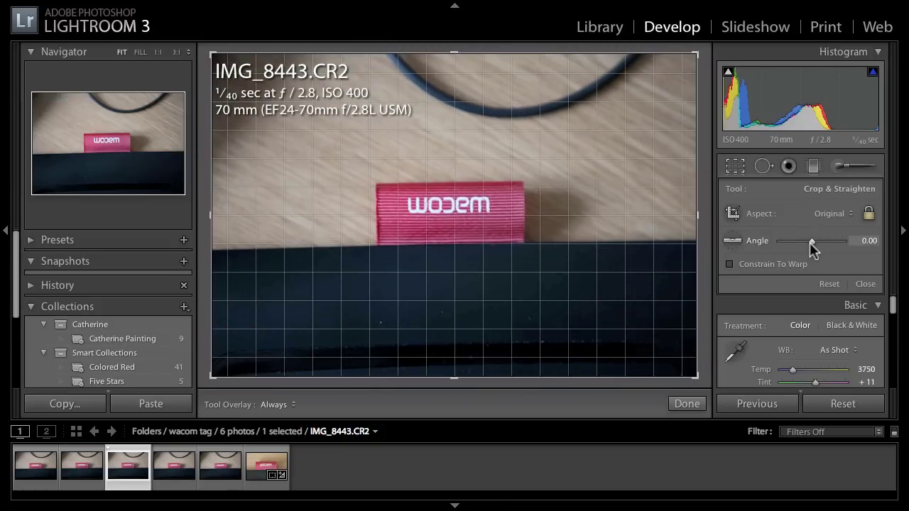
{"action": "left_click", "coordinate": [733, 242]}
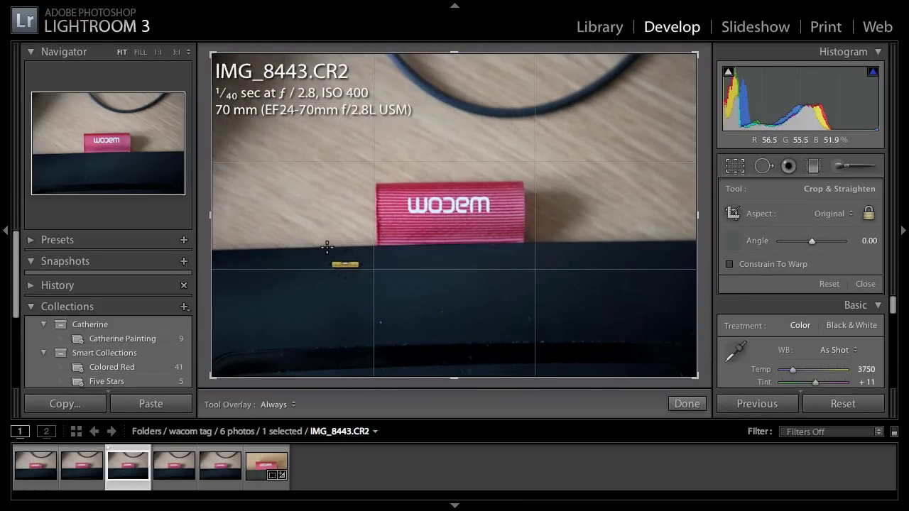
{"action": "left_click_drag", "start_coordinate": [321, 248], "coordinate": [592, 239]}
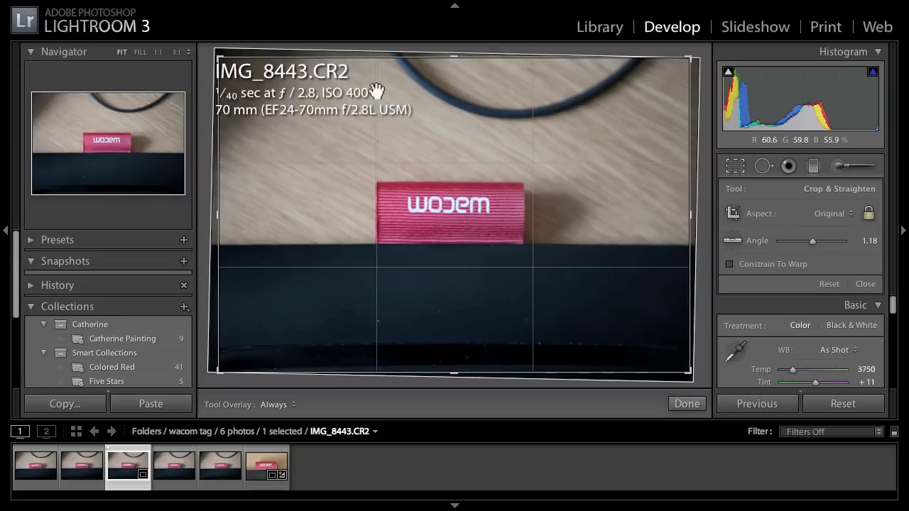
Crop tightly around the red wacom tag and apply the crop.
{"action": "left_click_drag", "start_coordinate": [450, 57], "coordinate": [453, 93]}
{"action": "left_click_drag", "start_coordinate": [453, 336], "coordinate": [454, 301]}
{"action": "left_click_drag", "start_coordinate": [458, 229], "coordinate": [461, 229]}
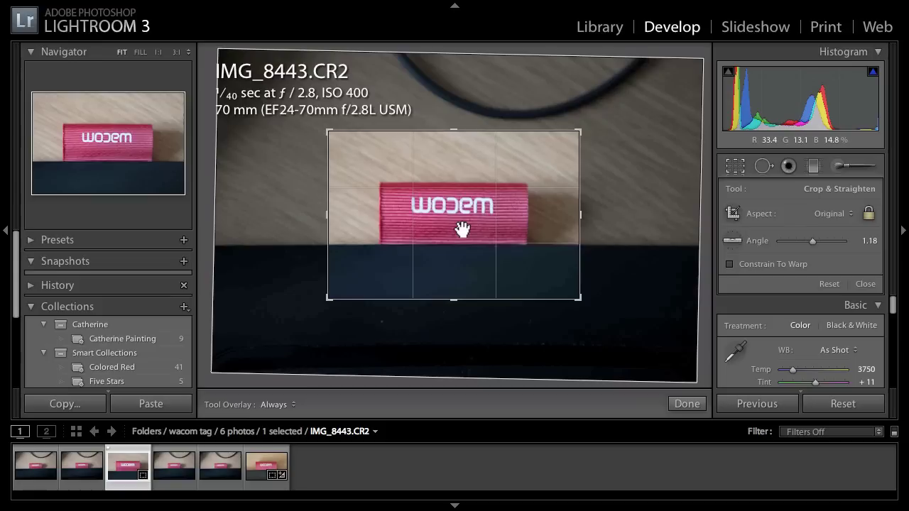
{"action": "key", "text": "Return"}
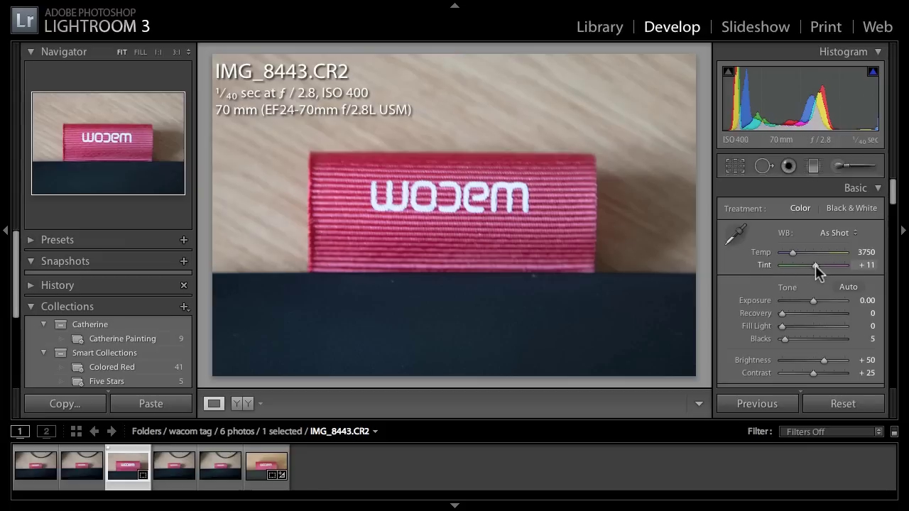
Set Tint to −14 and Temp to 4159, then compare with the original using Before/After.
{"action": "left_click_drag", "start_coordinate": [815, 265], "coordinate": [811, 264]}
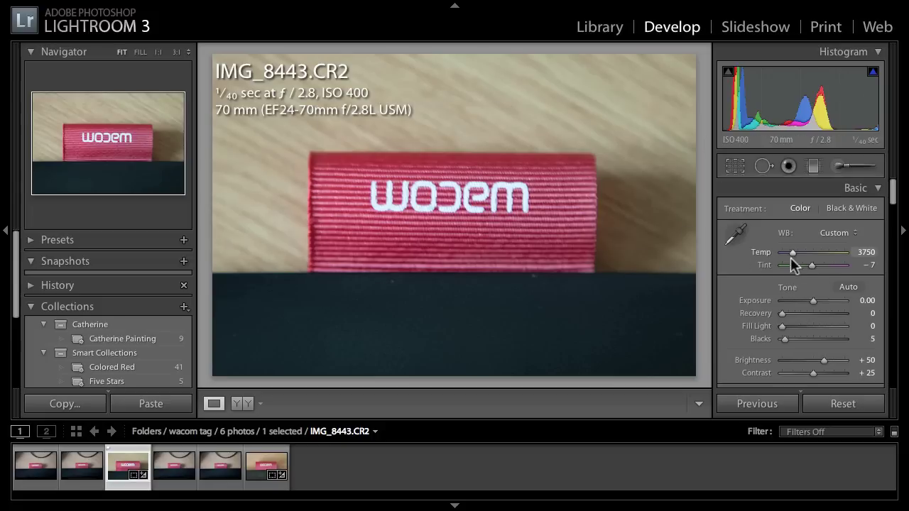
{"action": "left_click_drag", "start_coordinate": [813, 266], "coordinate": [811, 266]}
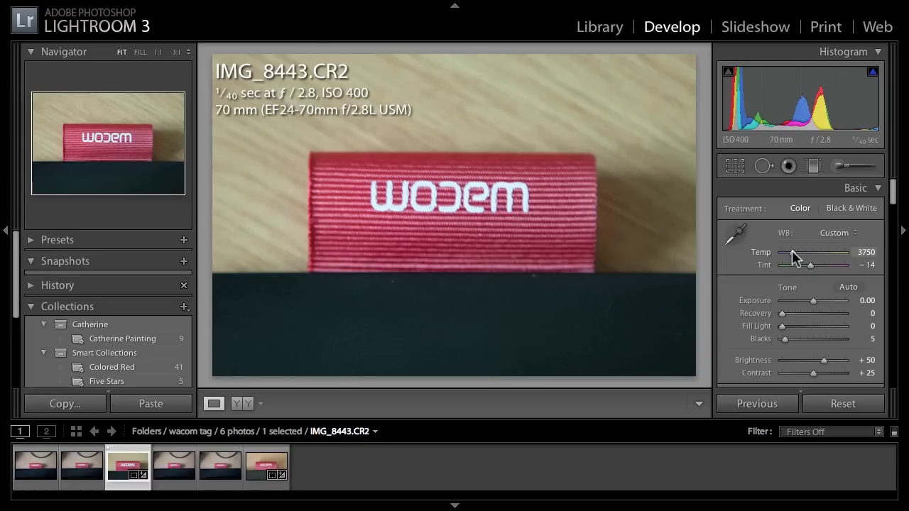
{"action": "left_click_drag", "start_coordinate": [792, 253], "coordinate": [796, 256]}
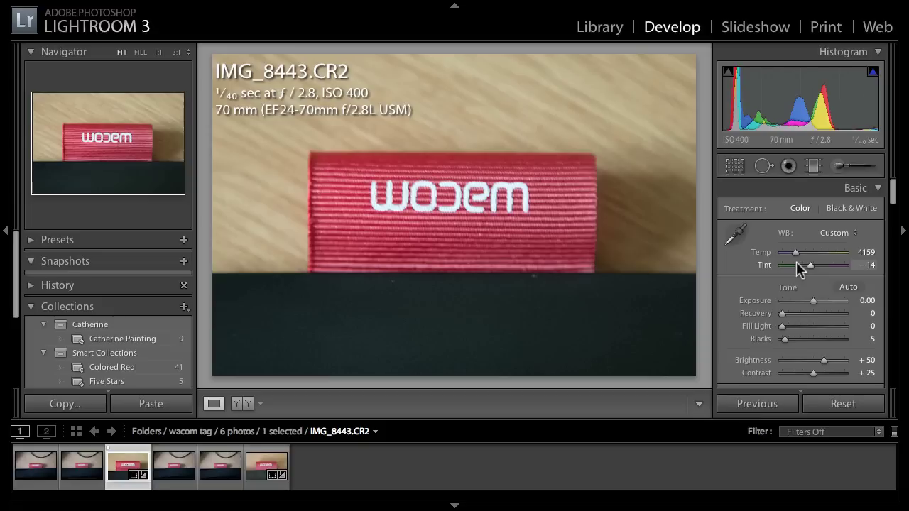
{"action": "key", "text": "backslash"}
{"action": "key", "text": "backslash"}
{"action": "key", "text": "backslash"}
{"action": "key", "text": "backslash"}
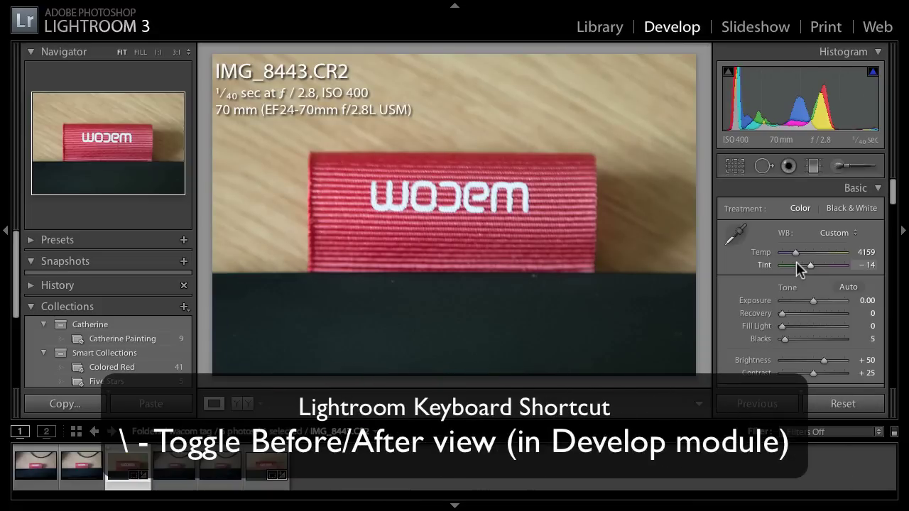
{"action": "key", "text": "backslash"}
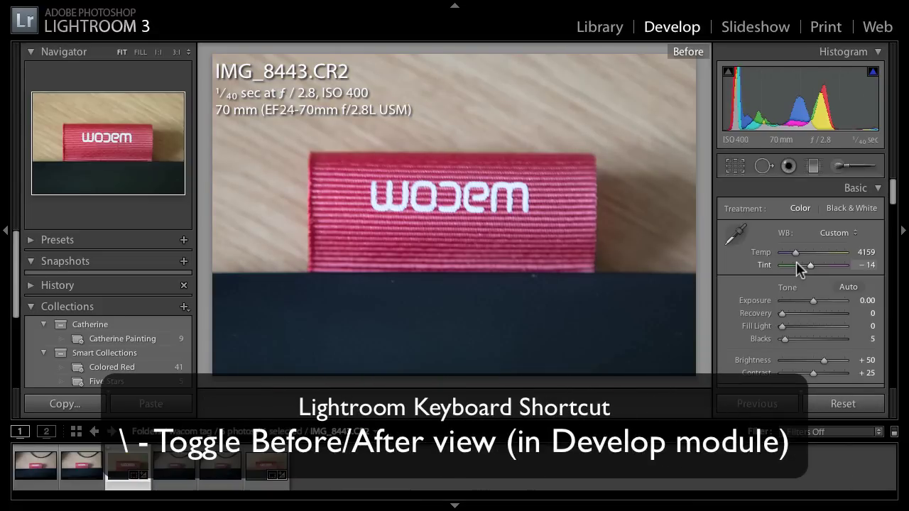
{"action": "key", "text": "backslash"}
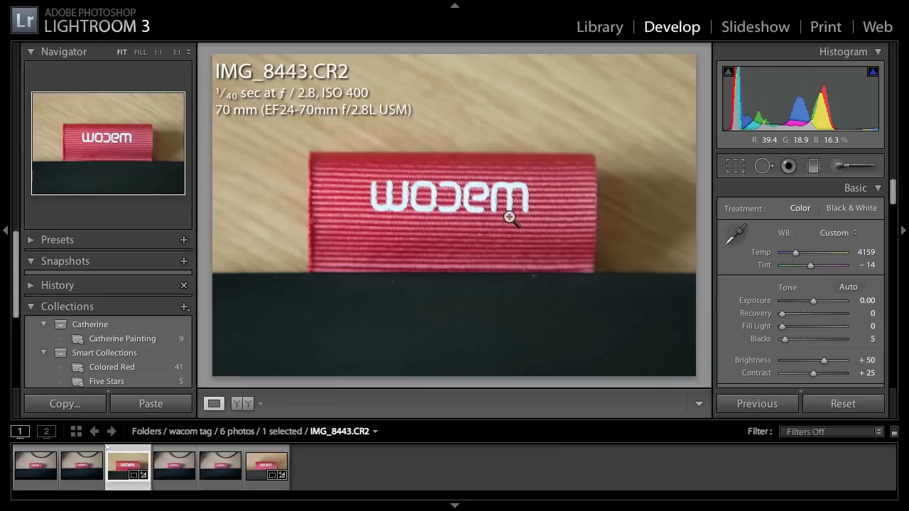
Send the tag photo from the filmstrip to Photoshop CS5, opening it despite the Camera Raw warning.
{"action": "right_click", "coordinate": [117, 470]}
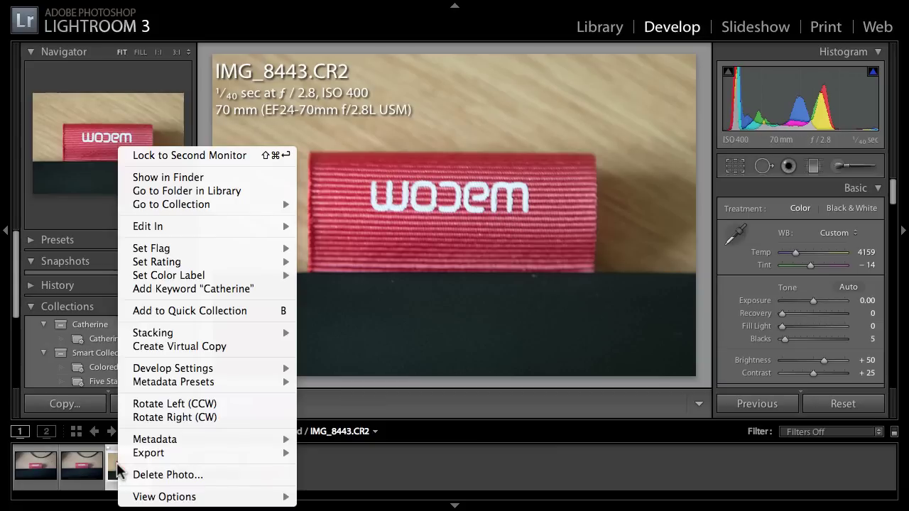
{"action": "mouse_move", "coordinate": [180, 229]}
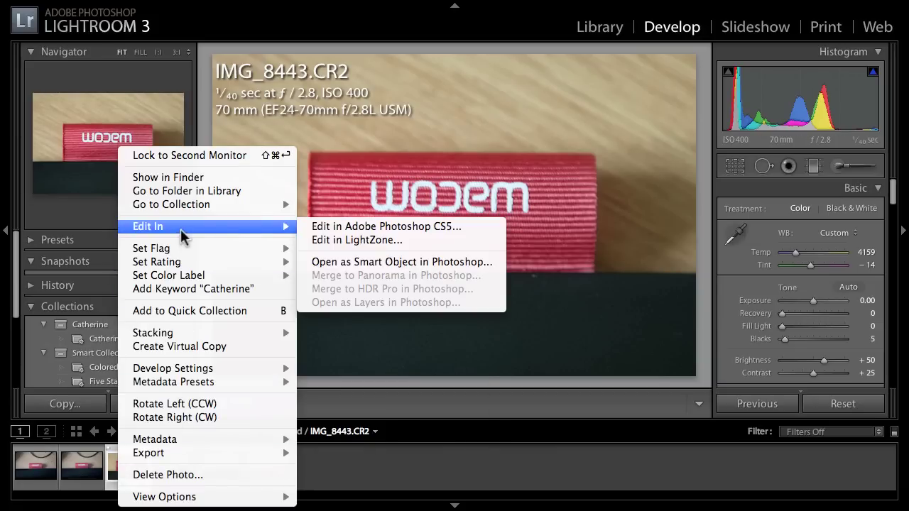
{"action": "left_click", "coordinate": [366, 227]}
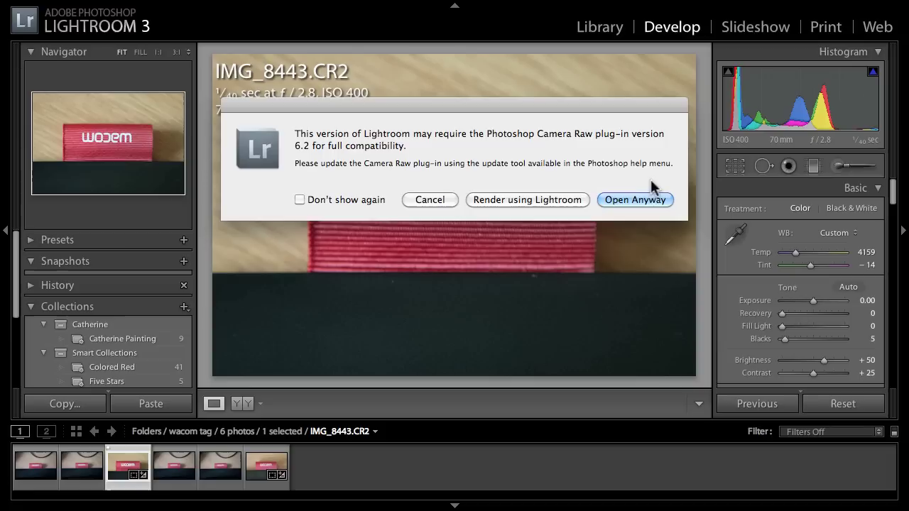
{"action": "left_click", "coordinate": [647, 202]}
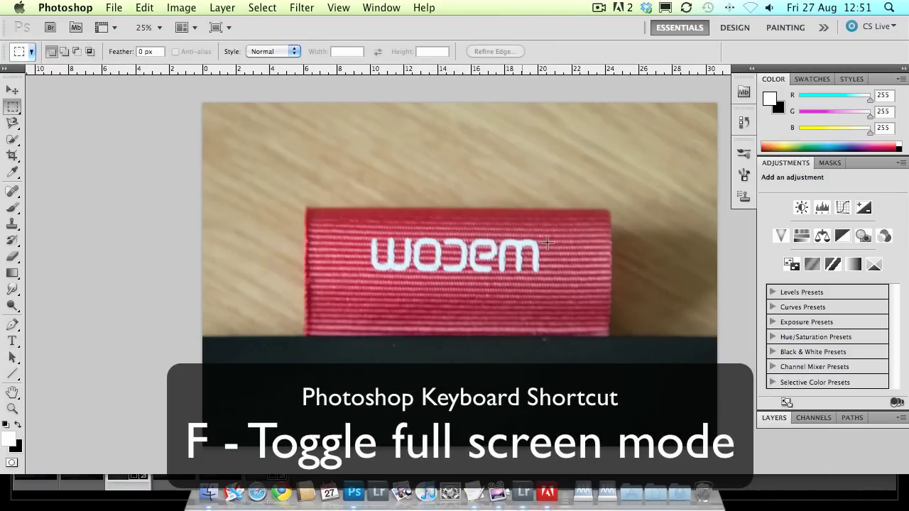
Pan the tag photo fully into view and toggle the Dock off.
{"action": "mouse_move", "coordinate": [546, 243]}
{"action": "left_mouse_down"}
{"action": "mouse_move", "coordinate": [512, 234]}
{"action": "mouse_move", "coordinate": [545, 260]}
{"action": "left_mouse_up"}
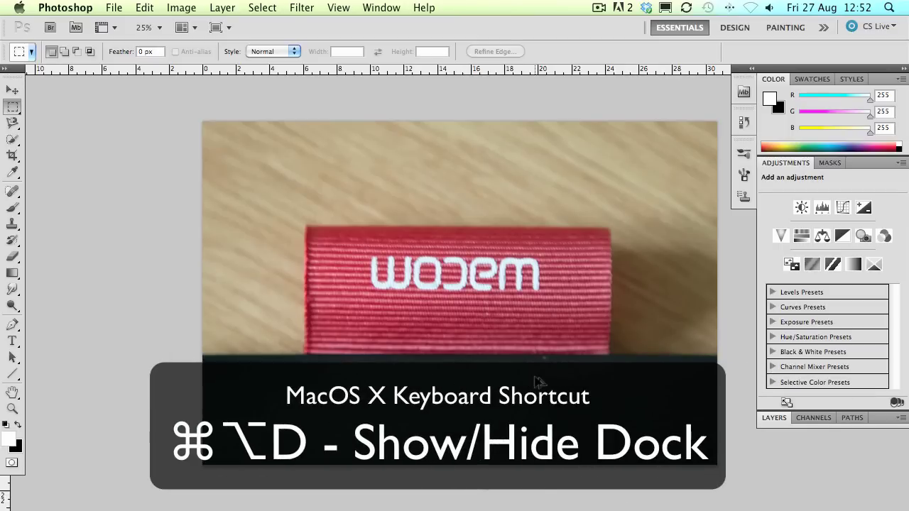
{"action": "key", "text": "super+alt+d"}
{"action": "key", "text": "super+alt+d"}
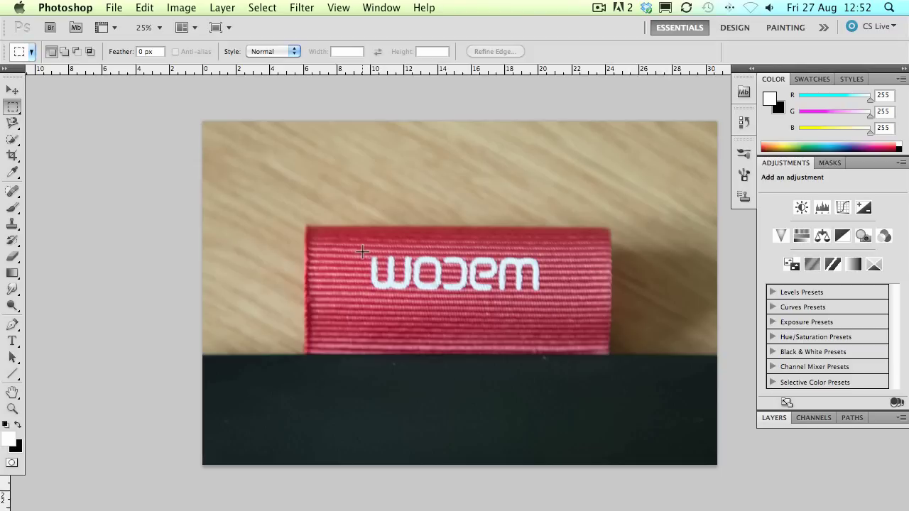
{"action": "key", "text": "m"}
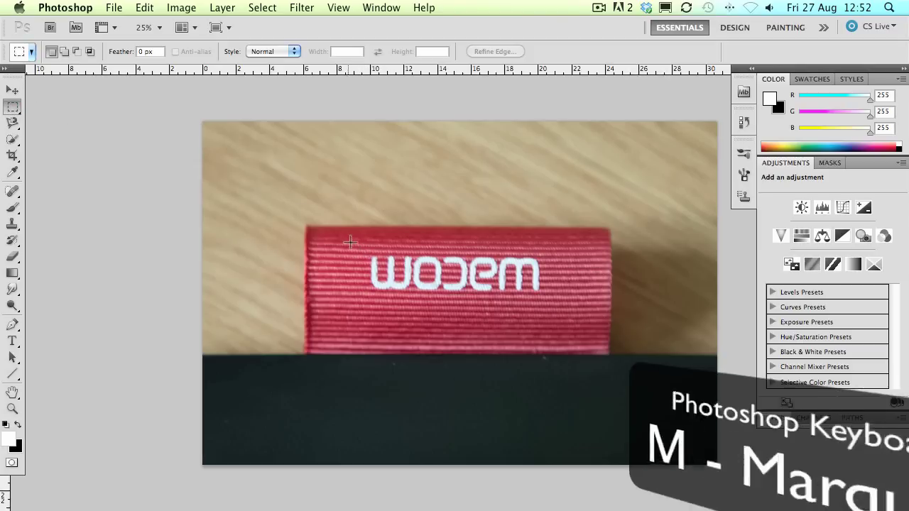
Select a rectangle around the wacom logo and fill it with Content-Aware.
{"action": "left_click_drag", "start_coordinate": [365, 251], "coordinate": [545, 296]}
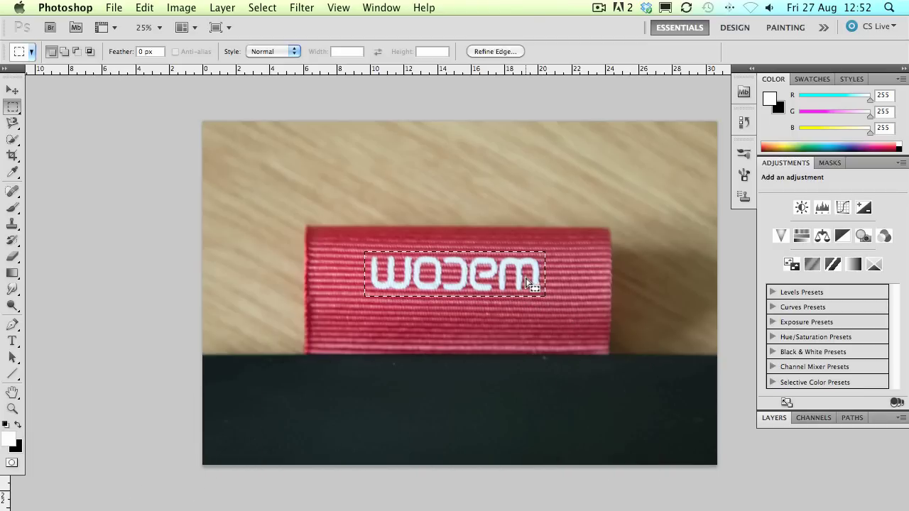
{"action": "right_click", "coordinate": [507, 268]}
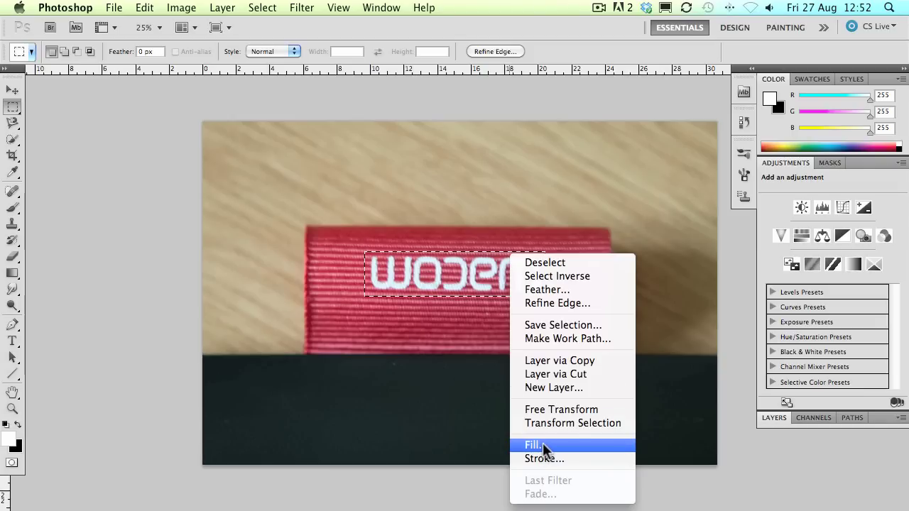
{"action": "left_click", "coordinate": [144, 8]}
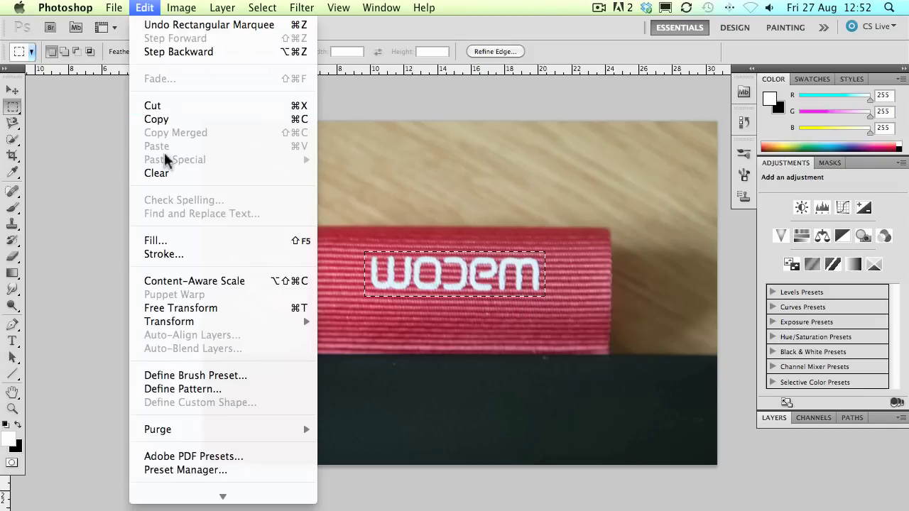
{"action": "left_click", "coordinate": [175, 239]}
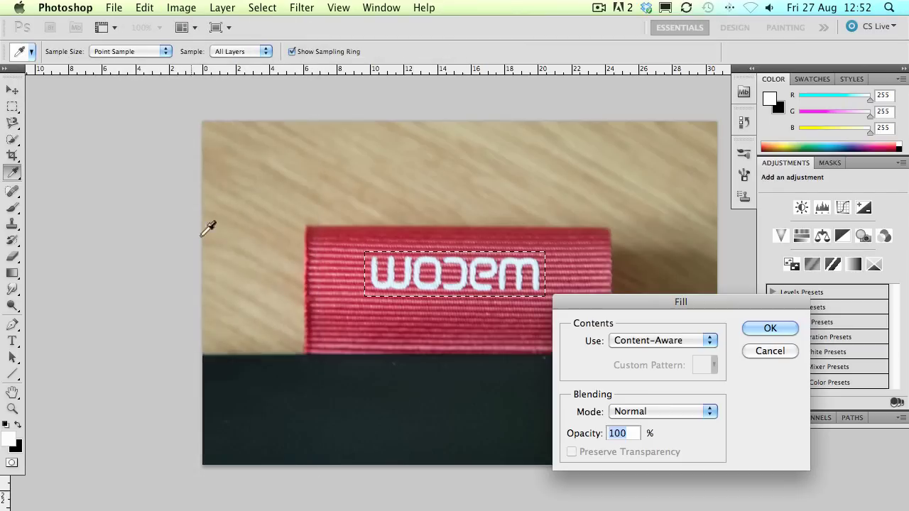
{"action": "left_click", "coordinate": [708, 343]}
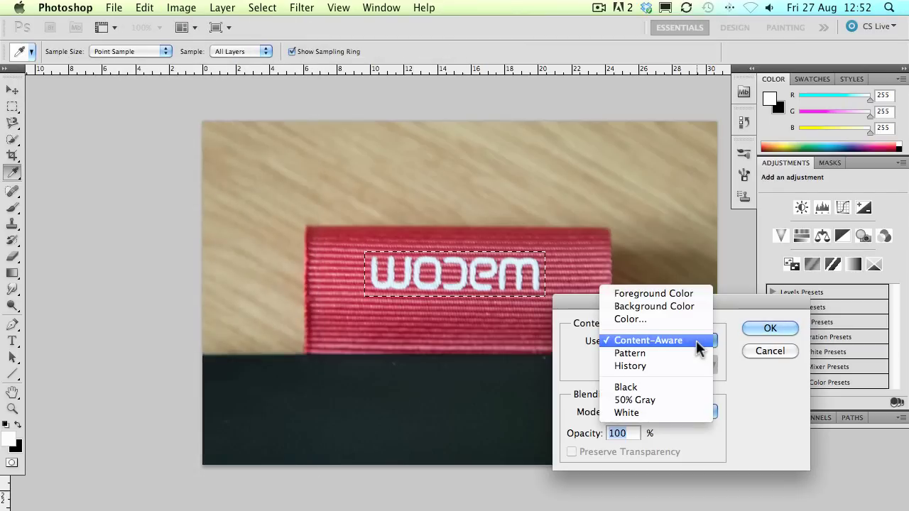
{"action": "left_click", "coordinate": [776, 333]}
{"action": "left_click", "coordinate": [769, 328]}
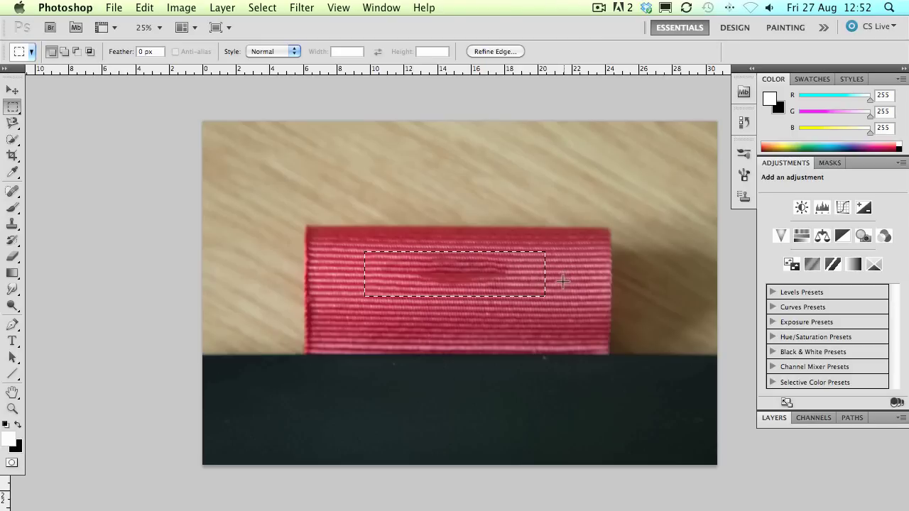
Content-Aware Fill the leftover logo smudge on the red fabric, then deselect.
{"action": "left_click", "coordinate": [533, 285]}
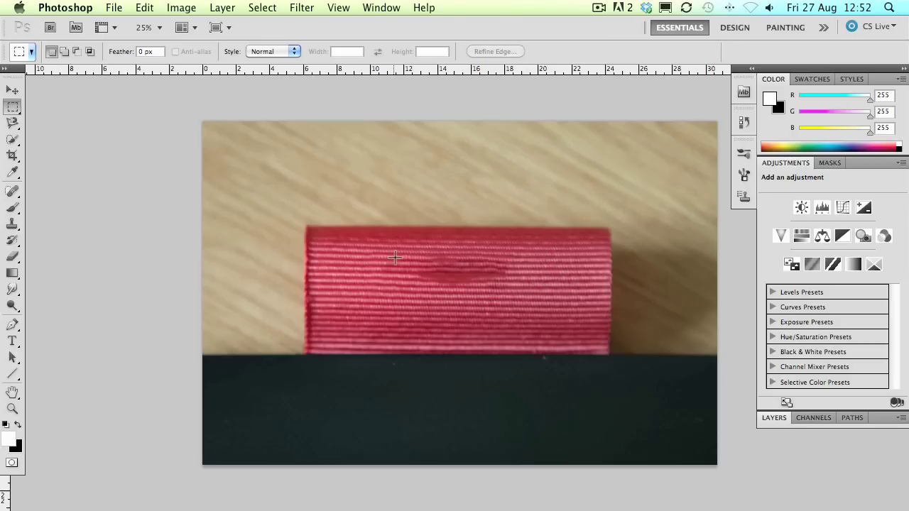
{"action": "left_click_drag", "start_coordinate": [474, 271], "coordinate": [512, 284]}
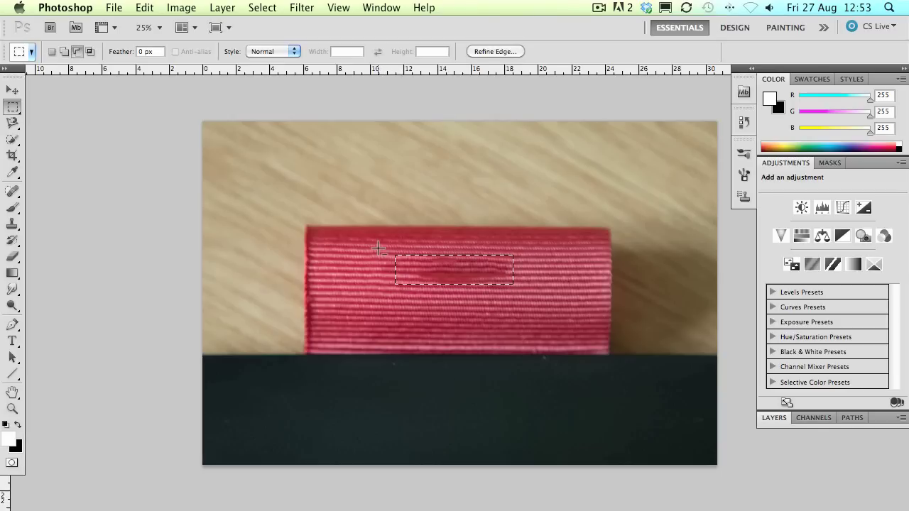
{"action": "left_click_drag", "start_coordinate": [384, 254], "coordinate": [419, 298]}
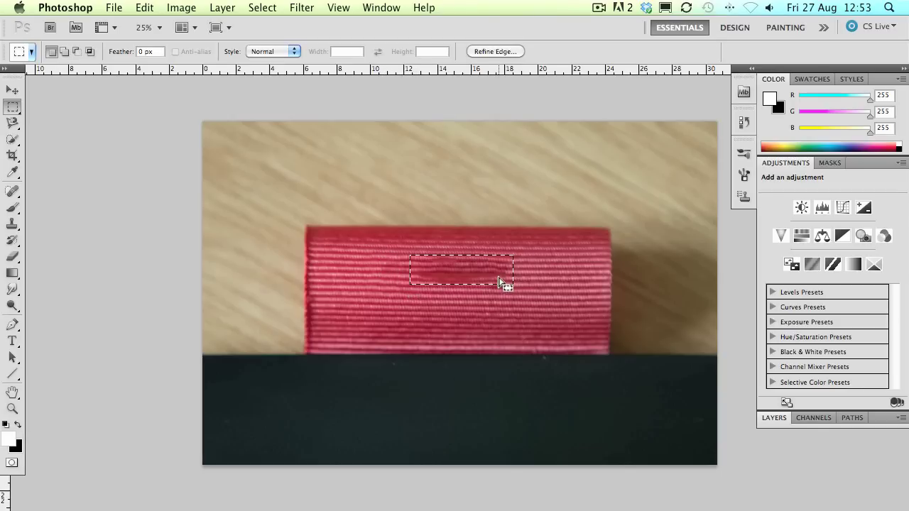
{"action": "right_click", "coordinate": [499, 254]}
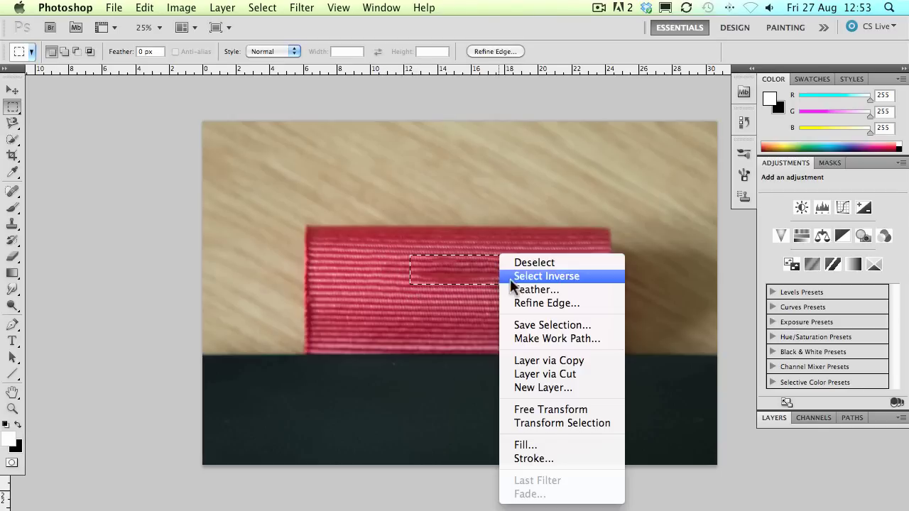
{"action": "left_click", "coordinate": [525, 445]}
{"action": "left_click", "coordinate": [771, 329]}
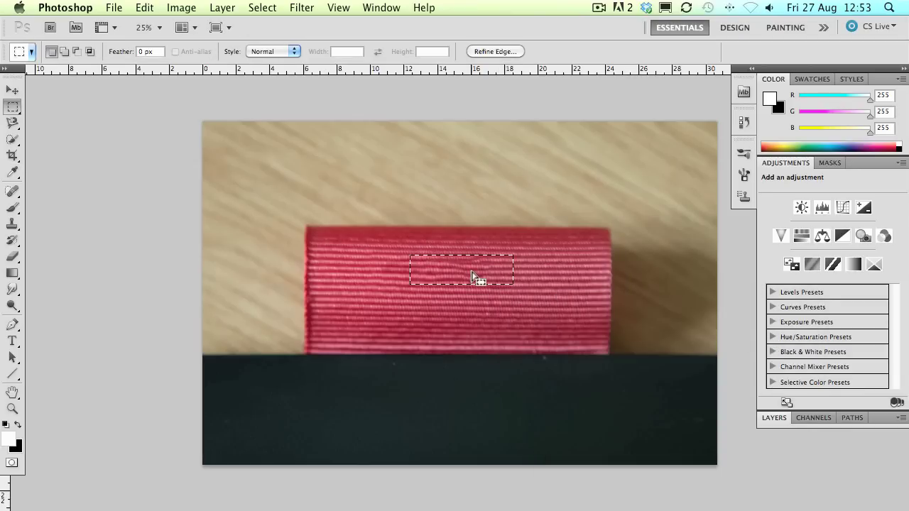
{"action": "left_click", "coordinate": [472, 270]}
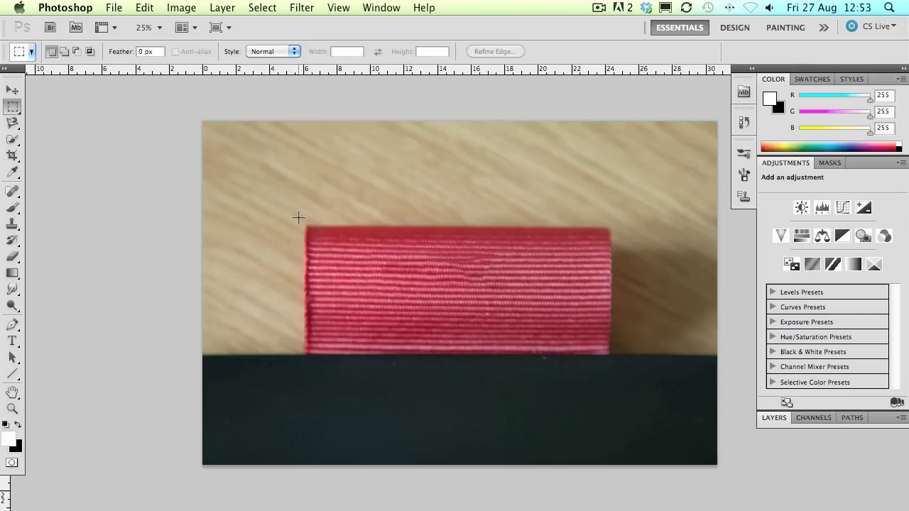
Select the red fabric band and Content-Aware Scale it out to the left.
{"action": "left_click_drag", "start_coordinate": [295, 218], "coordinate": [618, 365]}
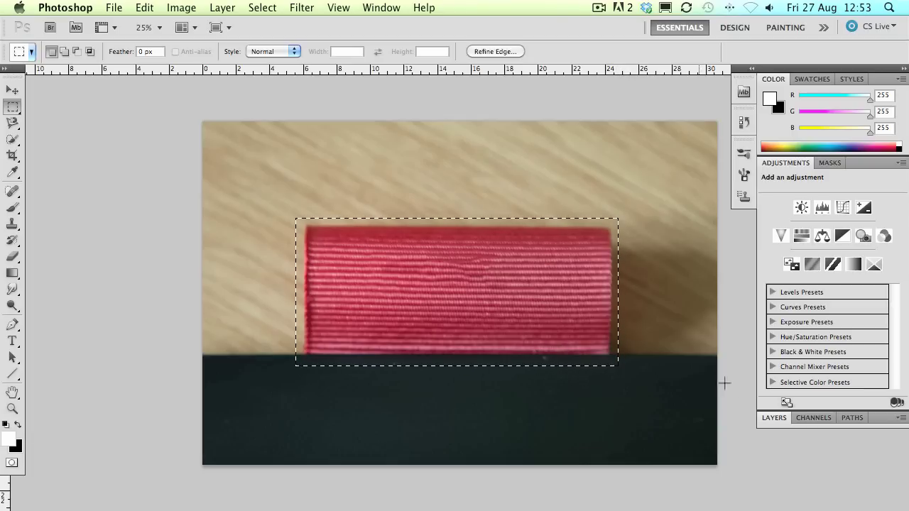
{"action": "left_click", "coordinate": [150, 9]}
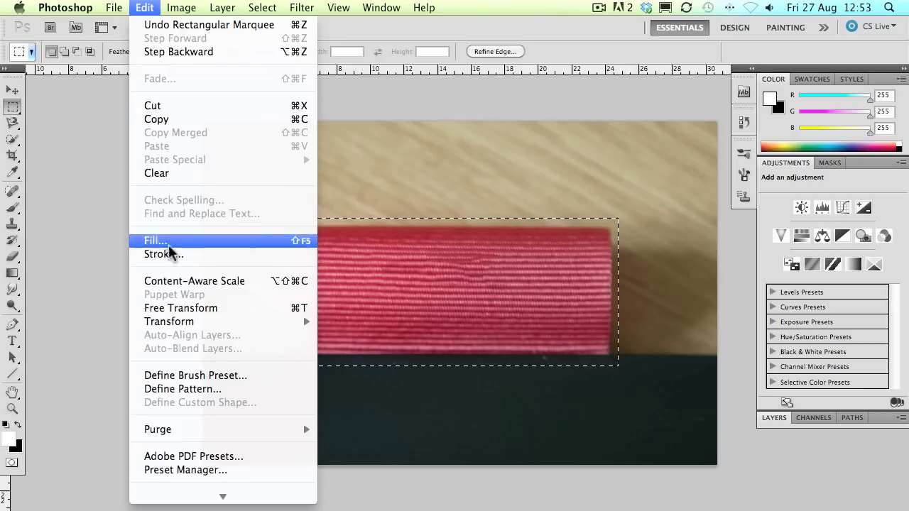
{"action": "left_click", "coordinate": [183, 280]}
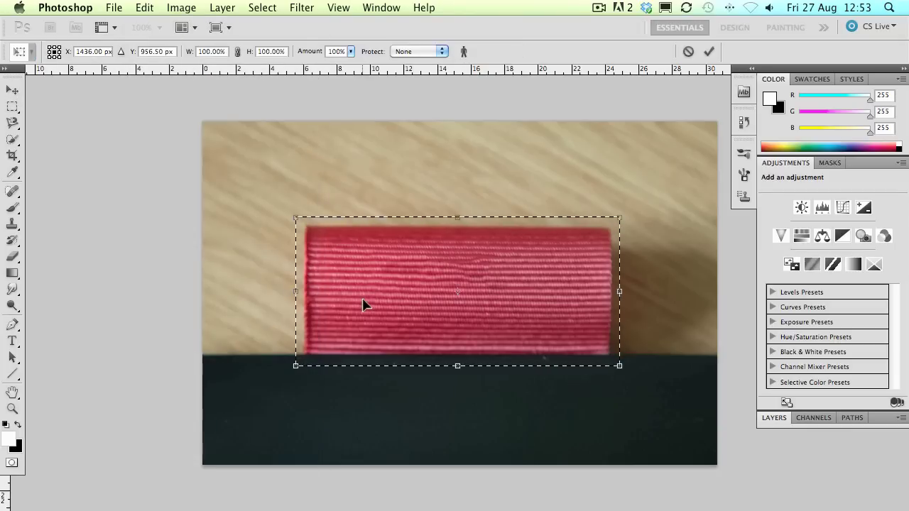
{"action": "left_click_drag", "start_coordinate": [298, 292], "coordinate": [194, 292]}
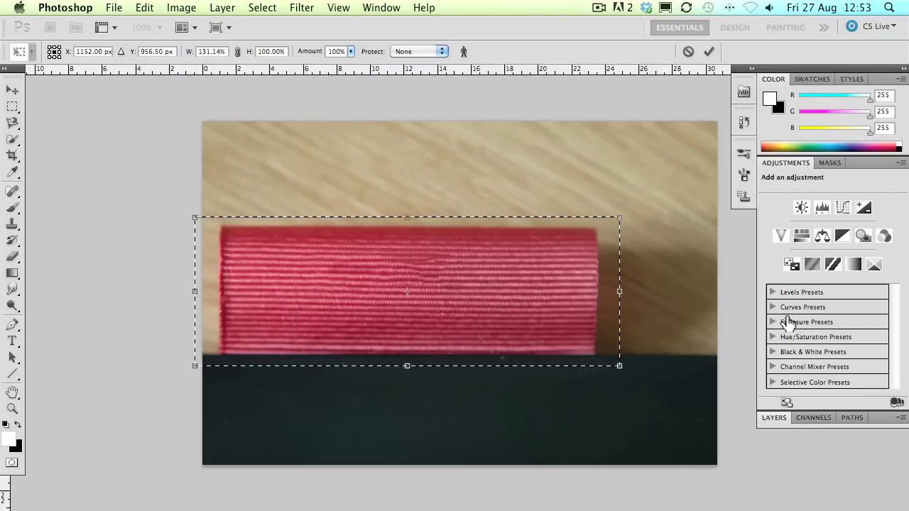
Stretch the band out to the right, commit the scaling, and deselect.
{"action": "left_click_drag", "start_coordinate": [619, 292], "coordinate": [734, 294]}
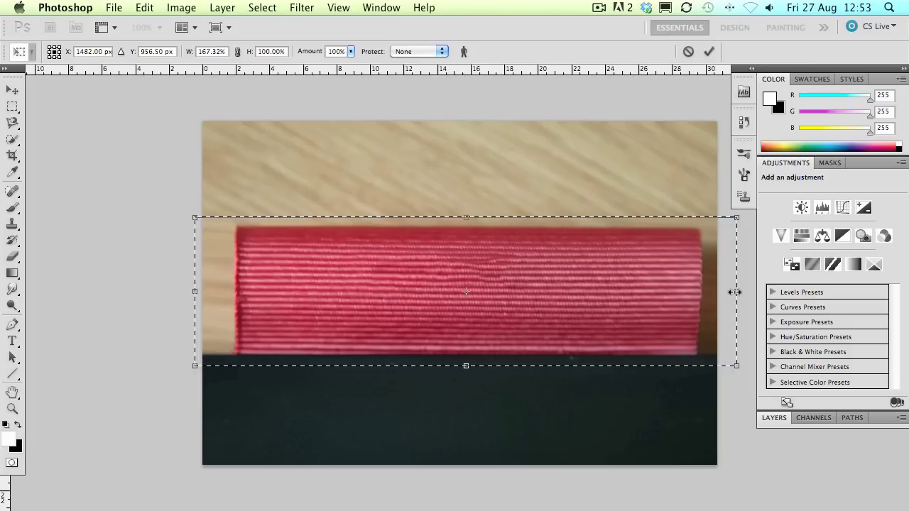
{"action": "left_click_drag", "start_coordinate": [734, 291], "coordinate": [727, 292]}
{"action": "key", "text": "Return"}
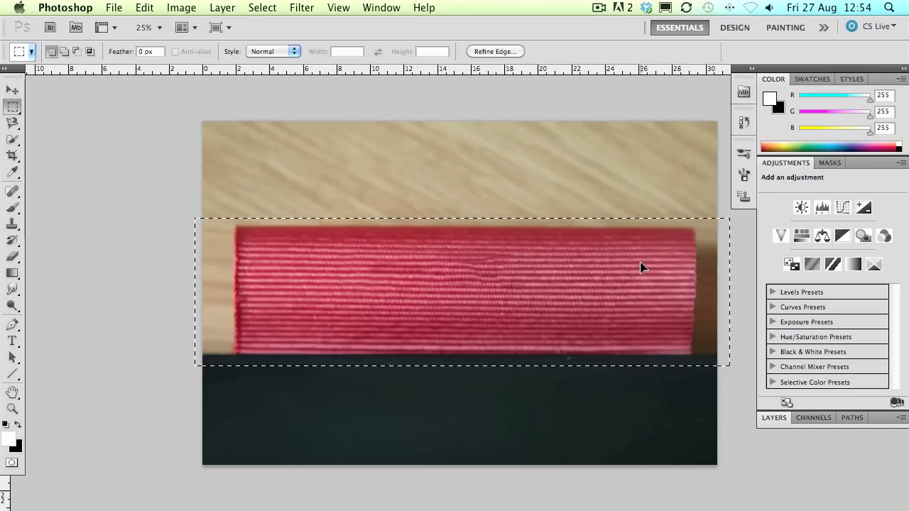
{"action": "left_click", "coordinate": [641, 265]}
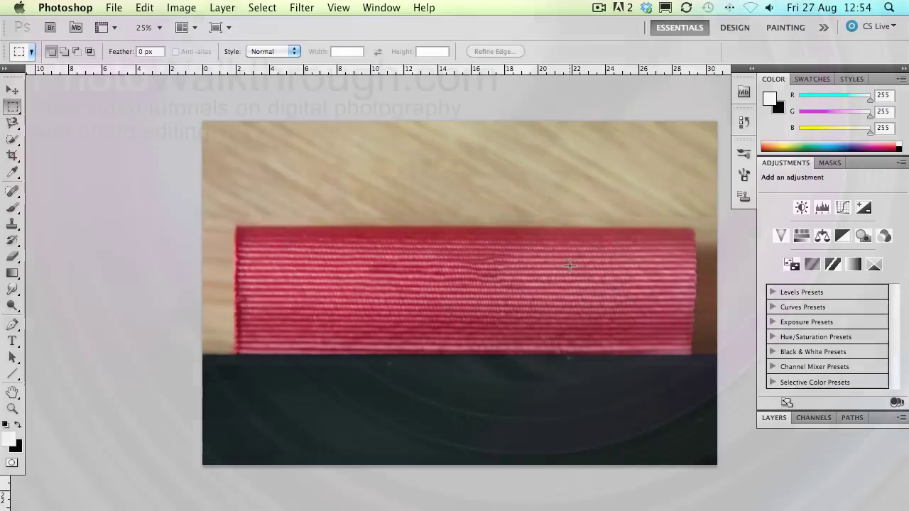